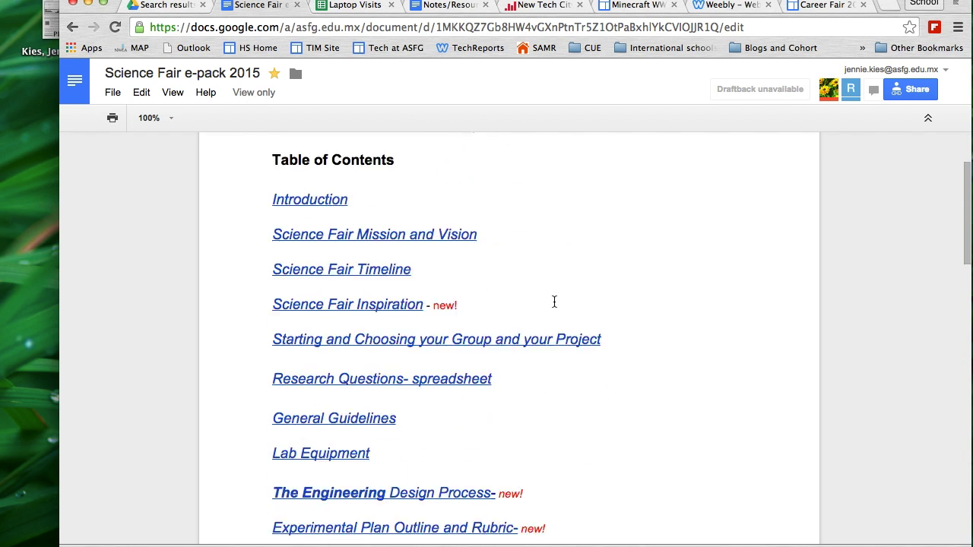
pyautogui.scroll(-2, 538, 330)
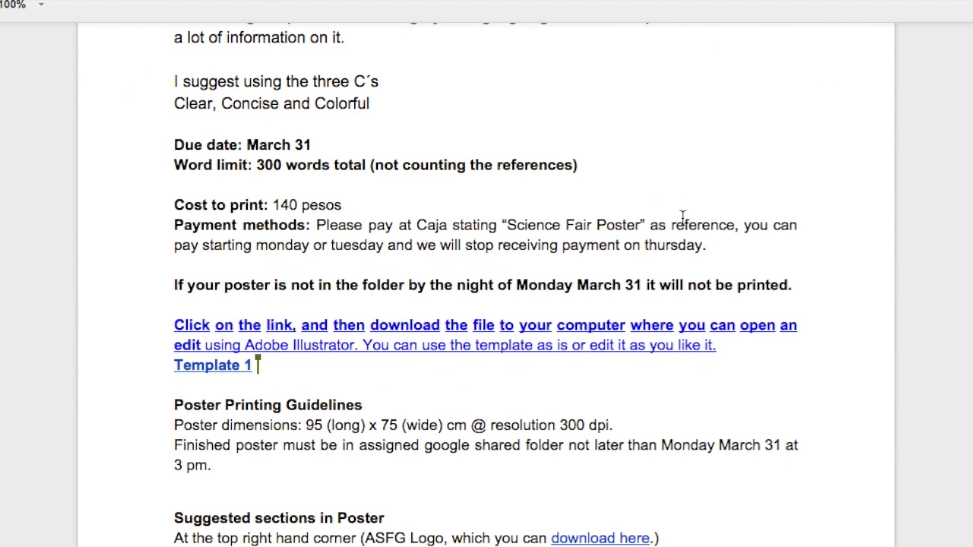
# Step: Download the Template 1 poster template from Google Docs and save it to the Desktop
pyautogui.click(217, 368)
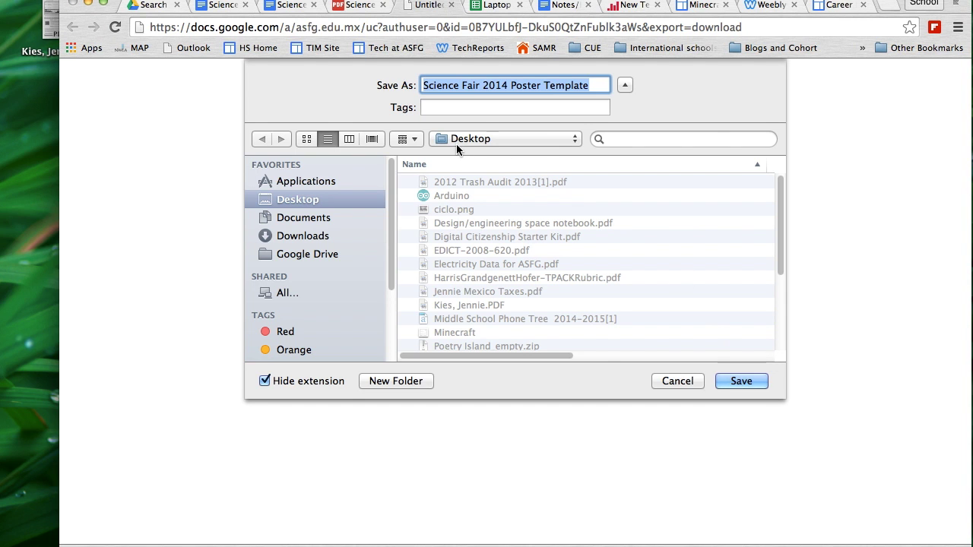
pyautogui.click(741, 381)
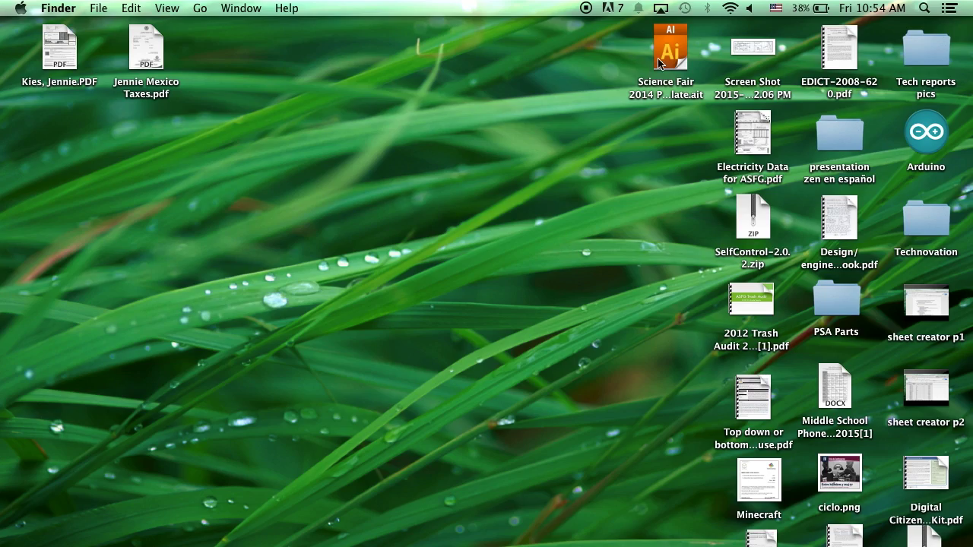
# Step: Open Science Fair 2014 Poster Template.ait from the desktop in Illustrator
pyautogui.click(660, 64)
pyautogui.moveTo(1, 275)
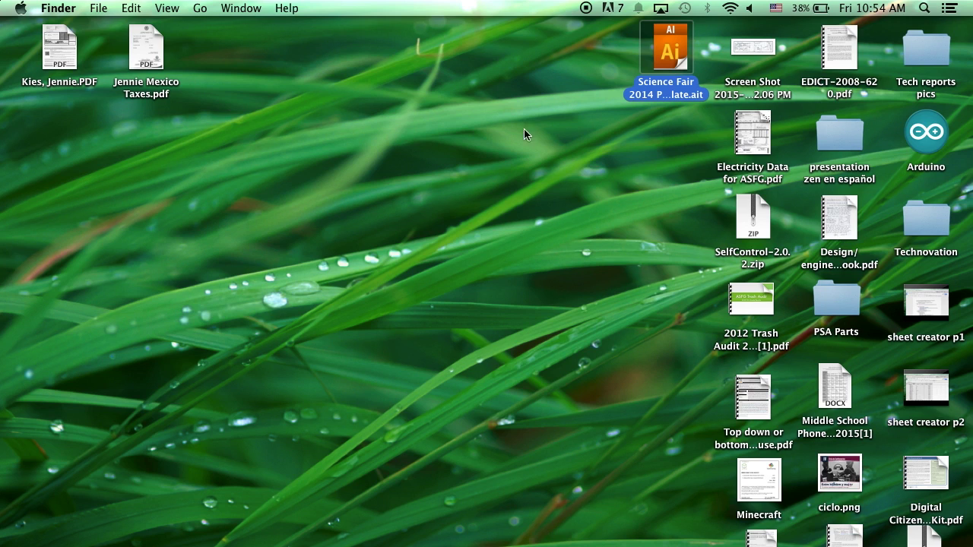
pyautogui.doubleClick(666, 50)
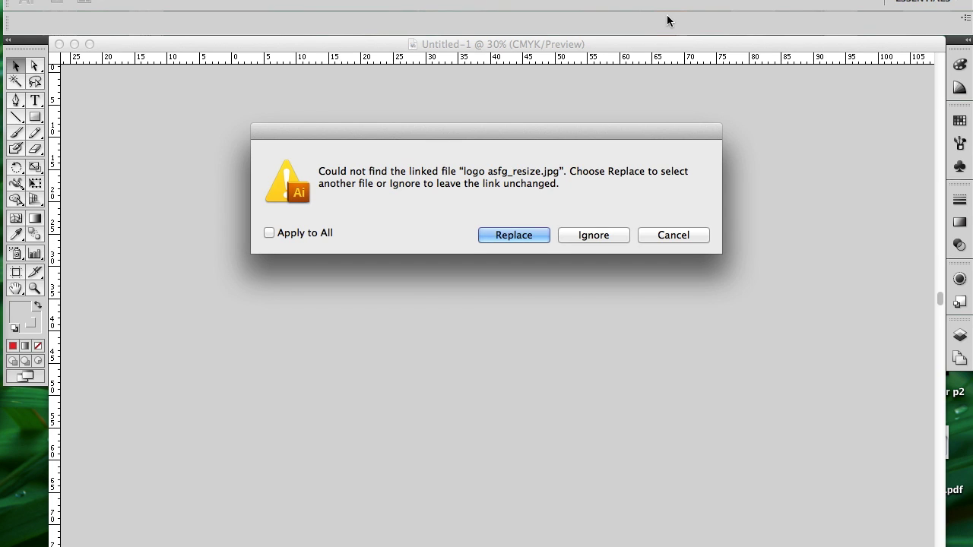
# Step: Ignore the missing logo asfg_resize.jpg link and select the empty top-right logo placeholder
pyautogui.click(593, 236)
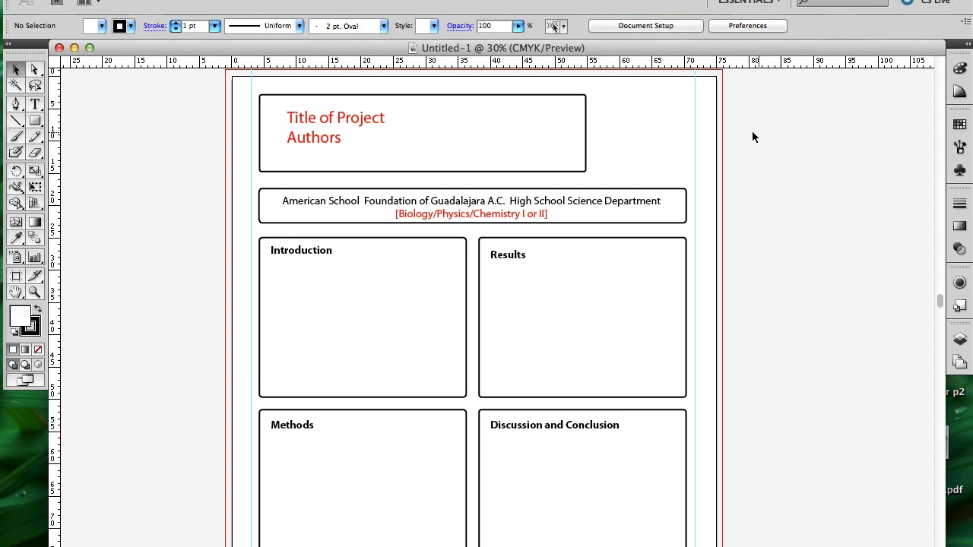
pyautogui.click(632, 121)
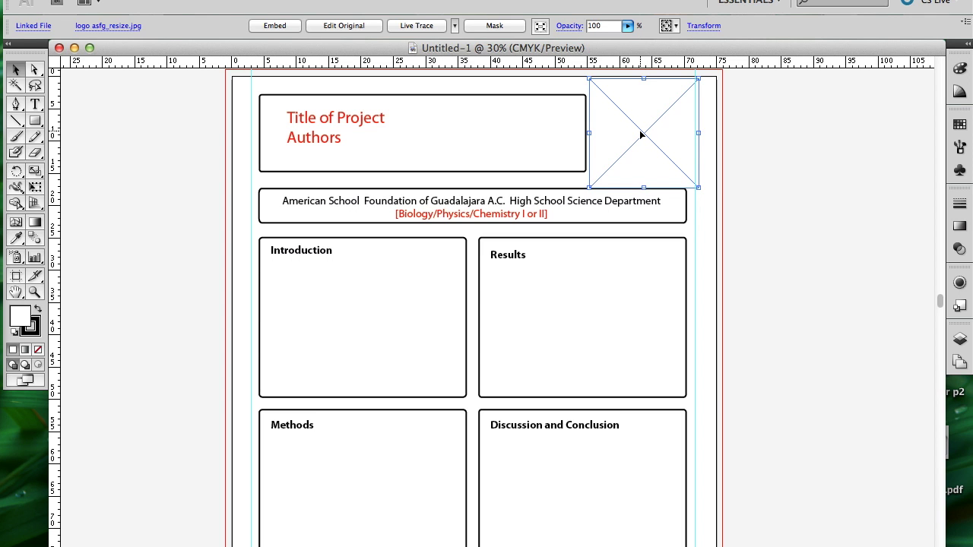
# Step: Save logo asfg_resize.jpg from the poster guidelines to the Desktop, then delete the empty placeholder
pyautogui.click(21, 176)
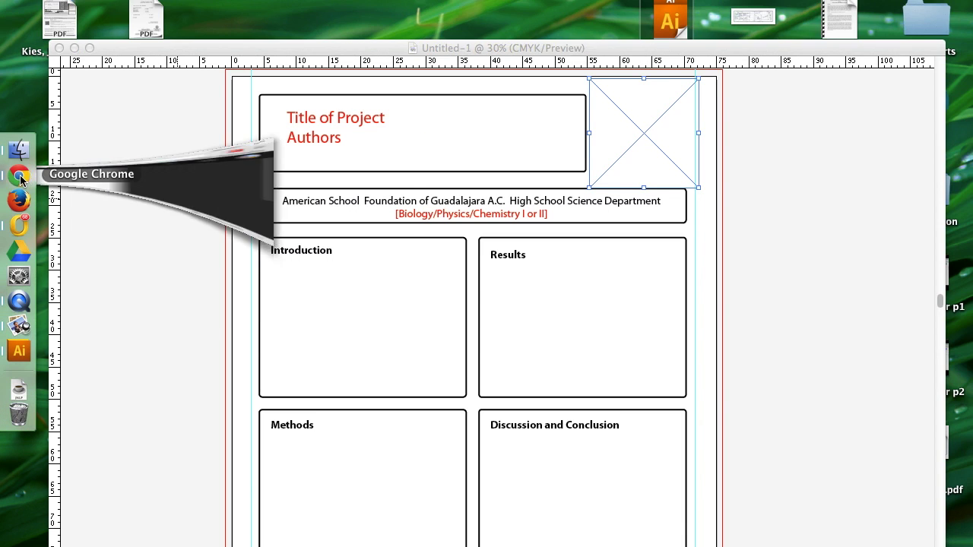
pyautogui.click(409, 5)
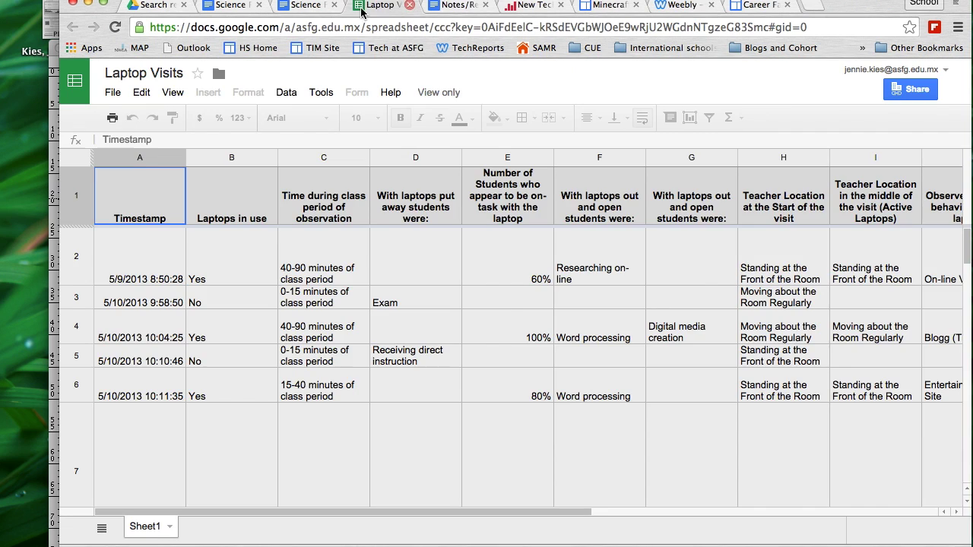
pyautogui.click(308, 6)
pyautogui.scroll(-3, 613, 303)
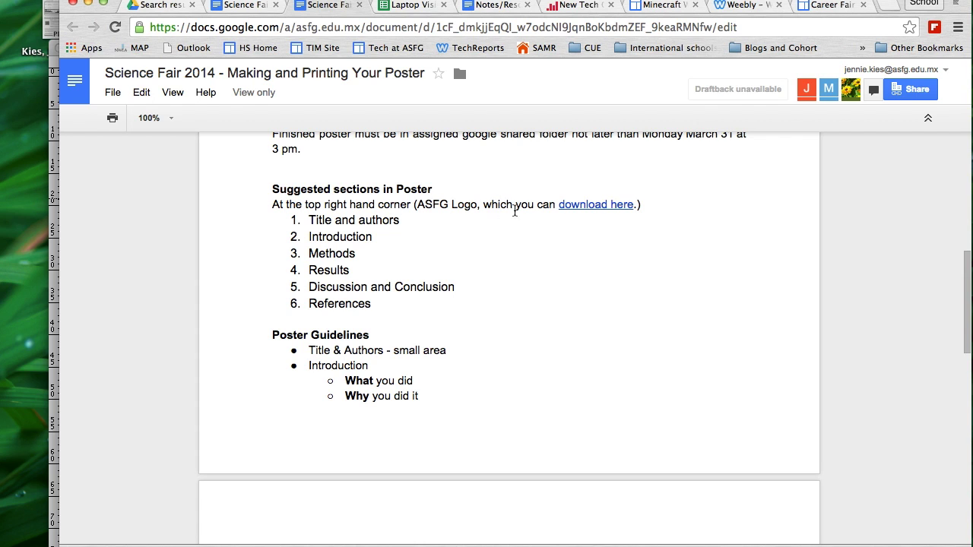
pyautogui.click(597, 205)
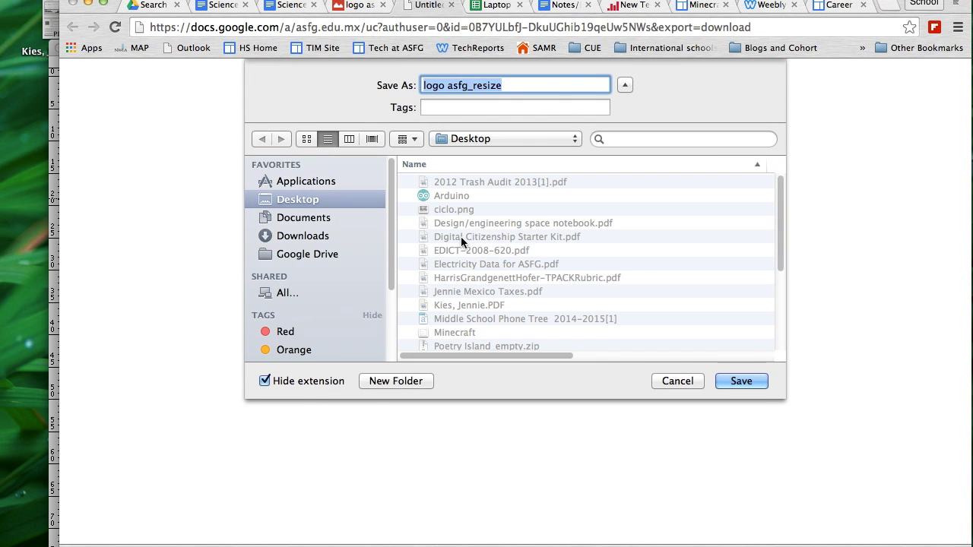
pyautogui.click(741, 381)
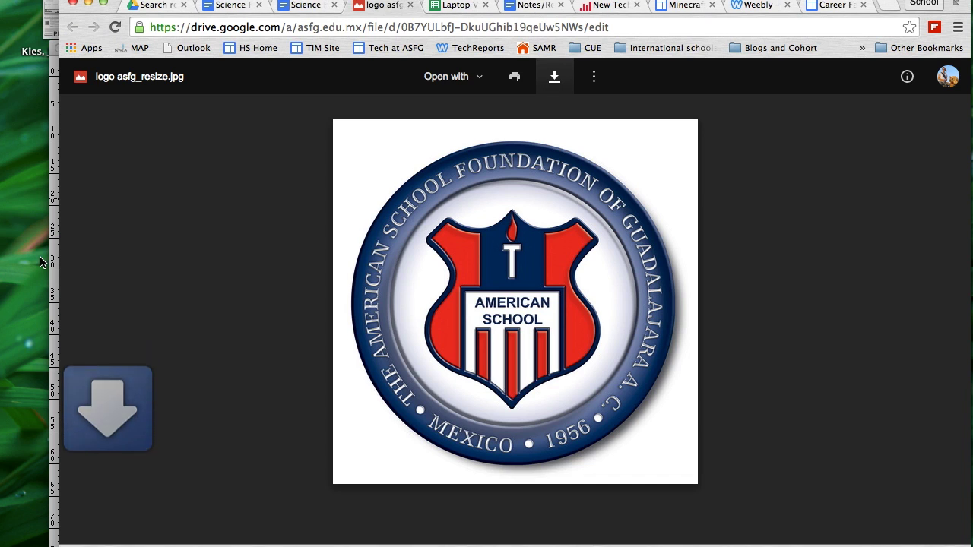
pyautogui.click(53, 263)
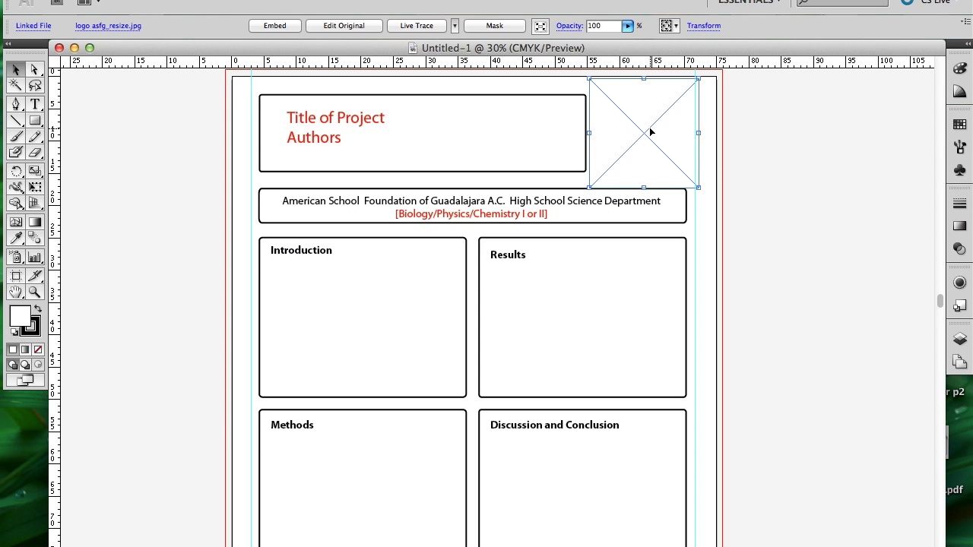
pyautogui.press('Delete')
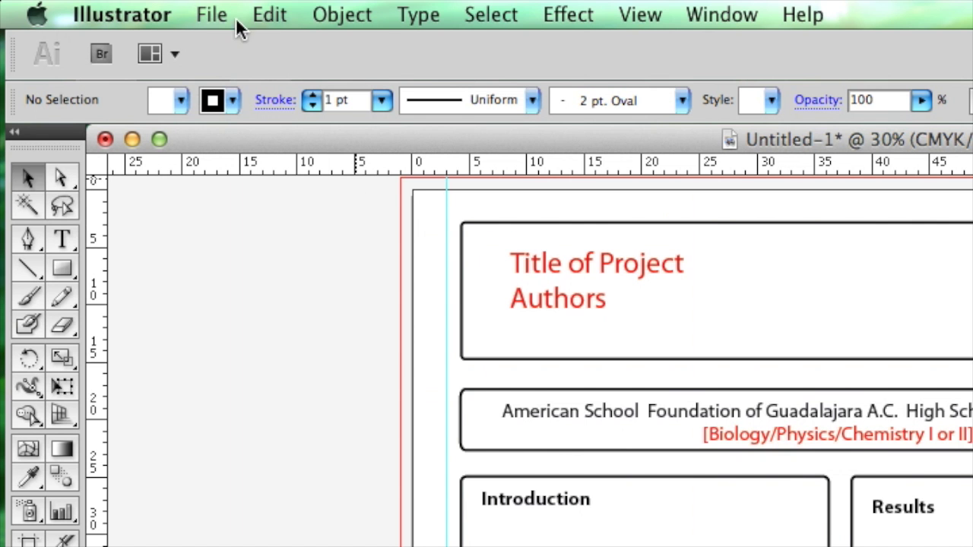
# Step: Place logo asfg_resize.jpg from the Desktop into the poster as a linked image
pyautogui.click(228, 17)
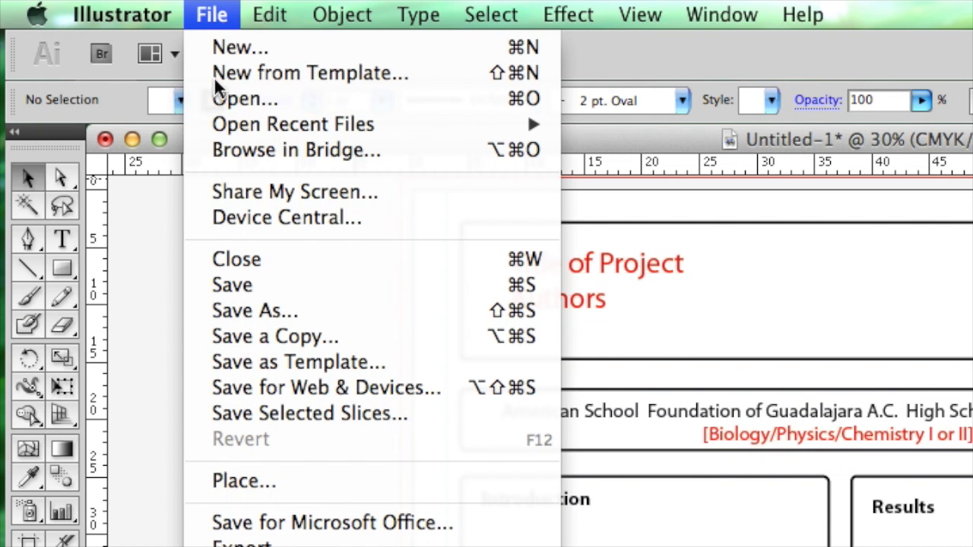
pyautogui.click(289, 483)
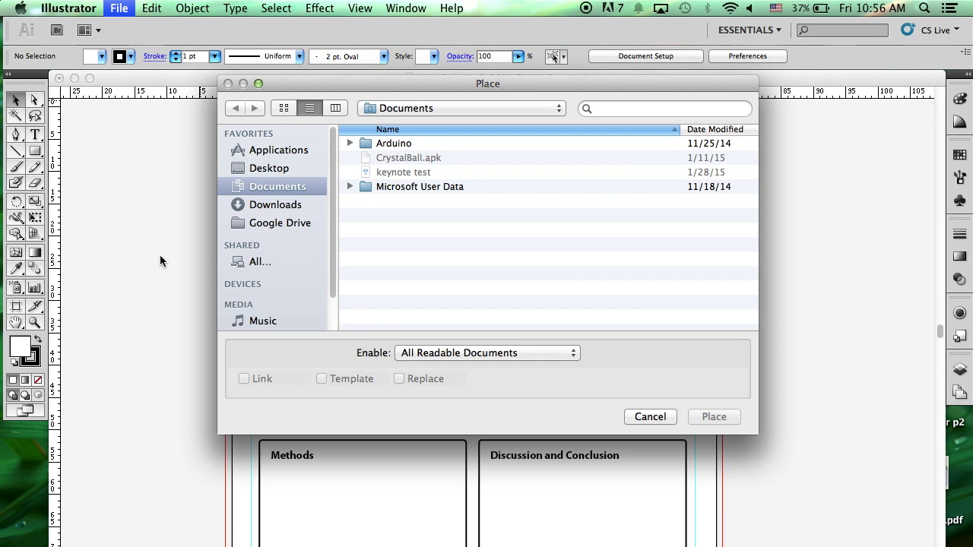
pyautogui.click(283, 168)
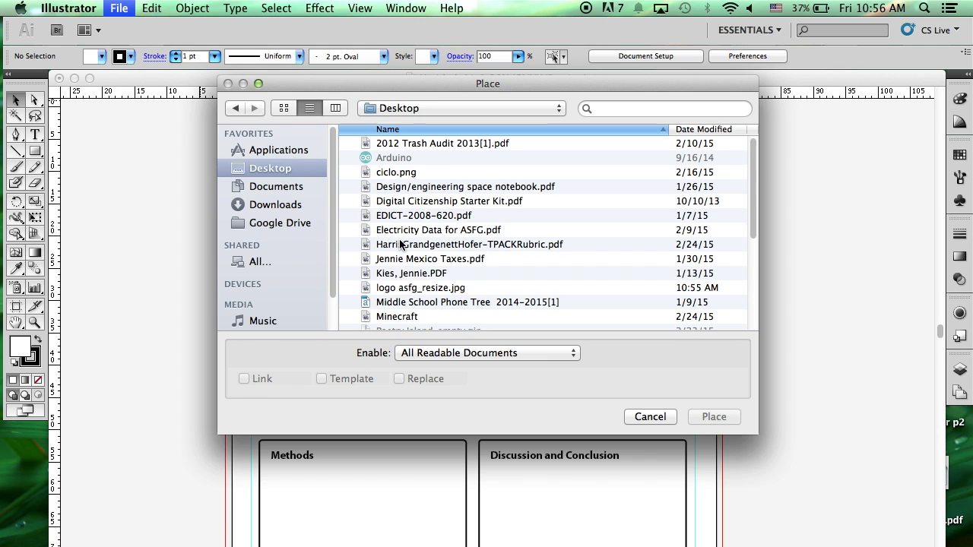
pyautogui.click(417, 287)
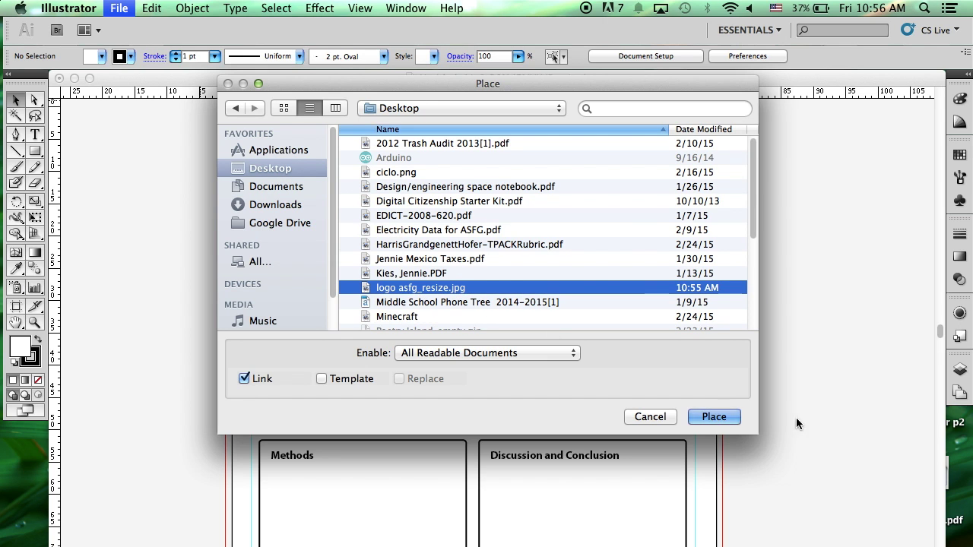
pyautogui.click(718, 418)
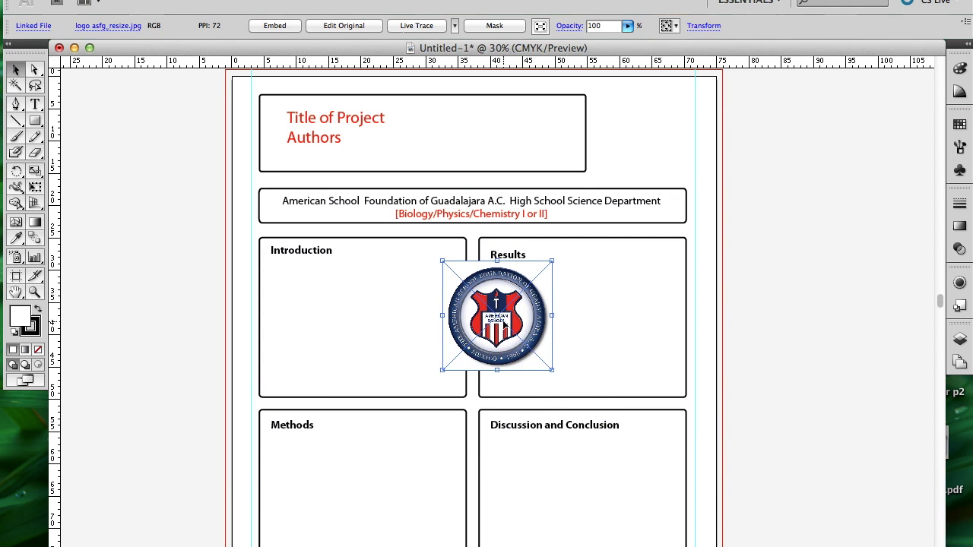
# Step: Move the logo to the top-right corner and scale it down to fit beside the title box
pyautogui.moveTo(503, 323); pyautogui.dragTo(642, 135)
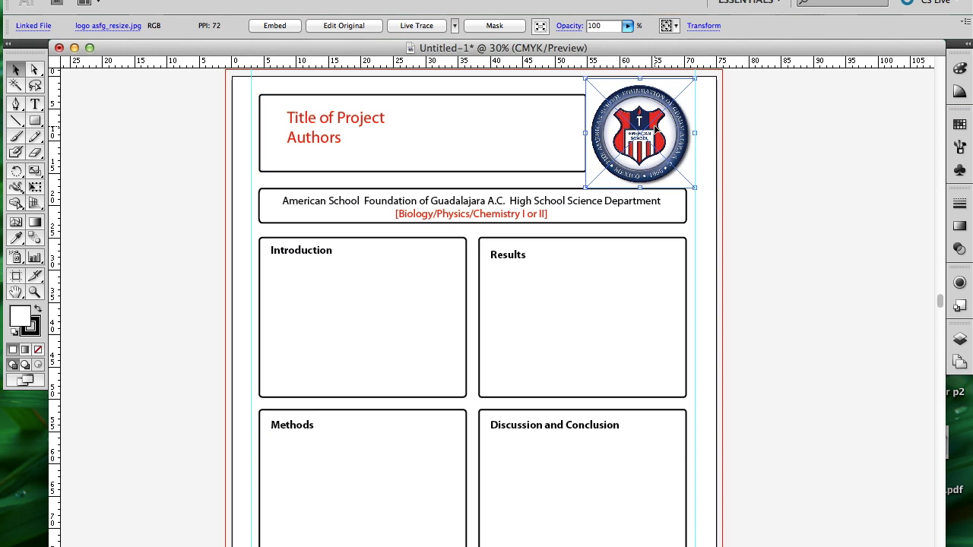
pyautogui.moveTo(696, 78); pyautogui.dragTo(694, 78)
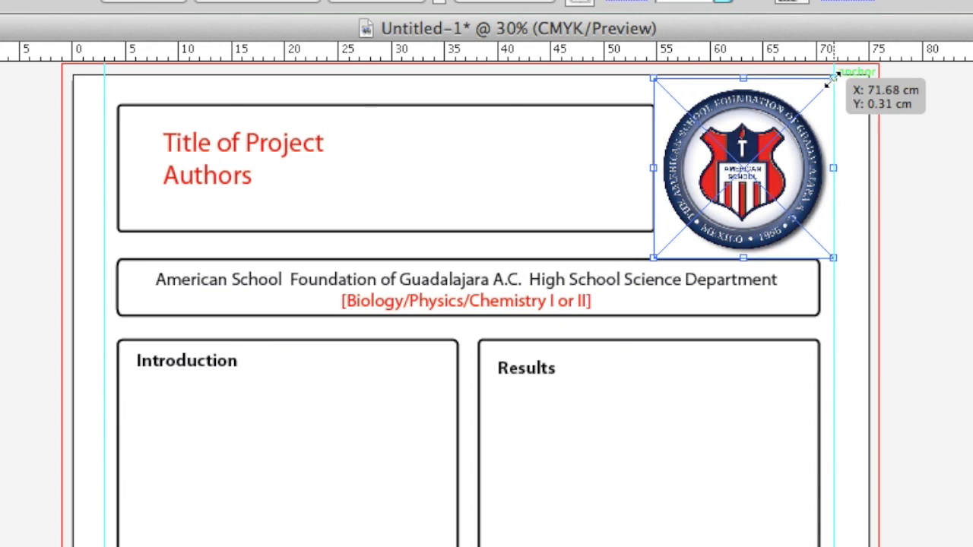
pyautogui.moveTo(827, 82); pyautogui.dragTo(811, 100)
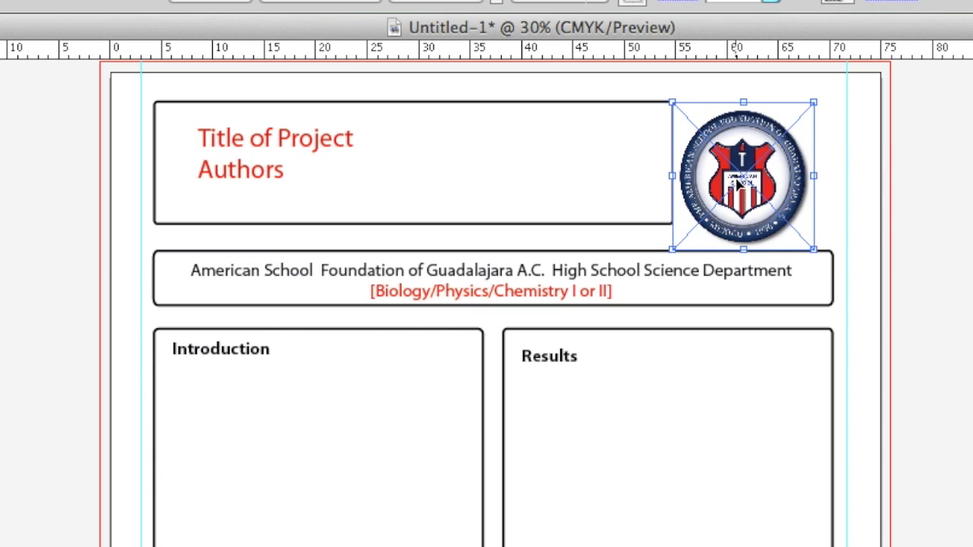
pyautogui.moveTo(741, 182); pyautogui.dragTo(750, 171)
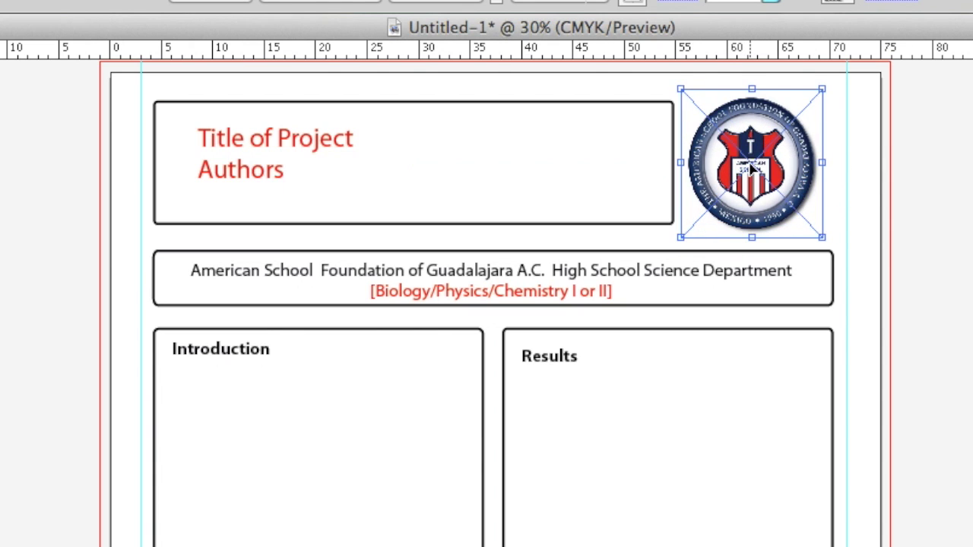
pyautogui.click(966, 191)
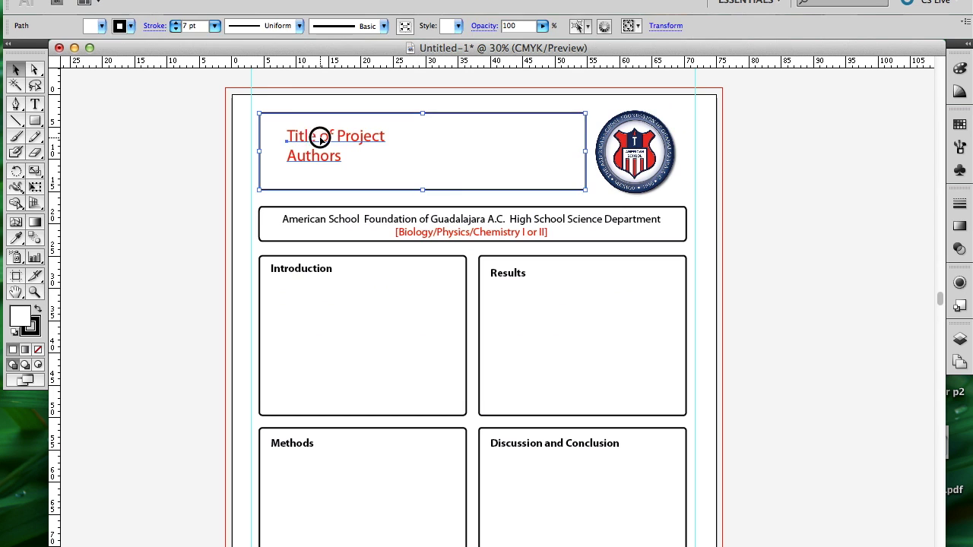
# Step: Replace the placeholders with title 'Science Fair Example Poster', the author's name, and subtitle 'Chemistry I'
pyautogui.doubleClick(262, 138)
pyautogui.moveTo(249, 139); pyautogui.dragTo(279, 141)
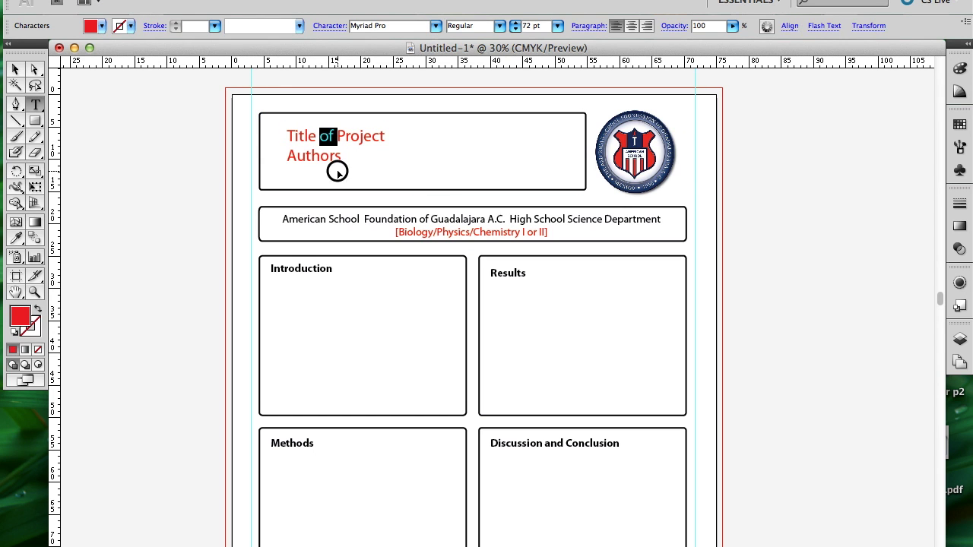
pyautogui.moveTo(337, 173); pyautogui.dragTo(275, 135)
pyautogui.write('Jennie')
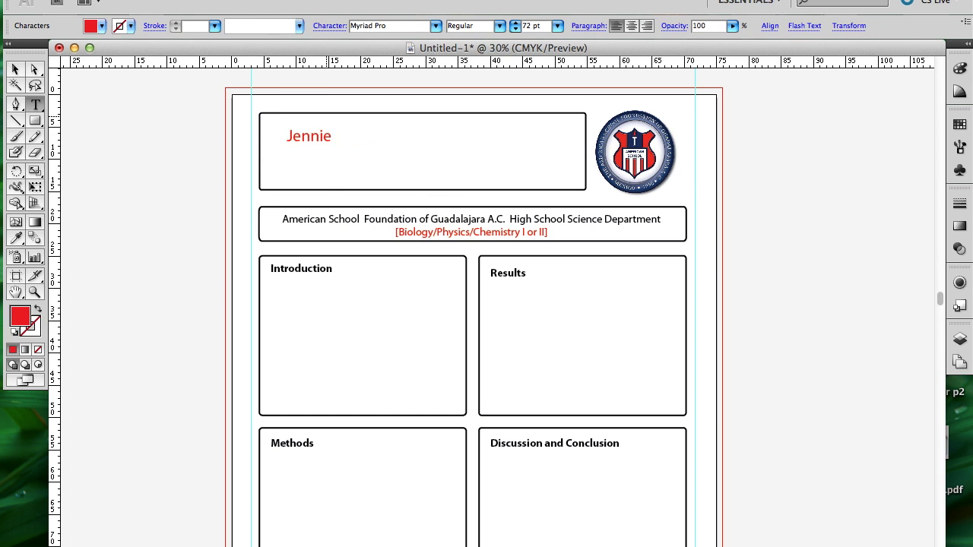
pyautogui.write(' Kies')
pyautogui.press('Up')
pyautogui.press('Return')
pyautogui.press('Up')
pyautogui.write('Science Fair Example Poster')
pyautogui.hotkey('shift', 'Down')
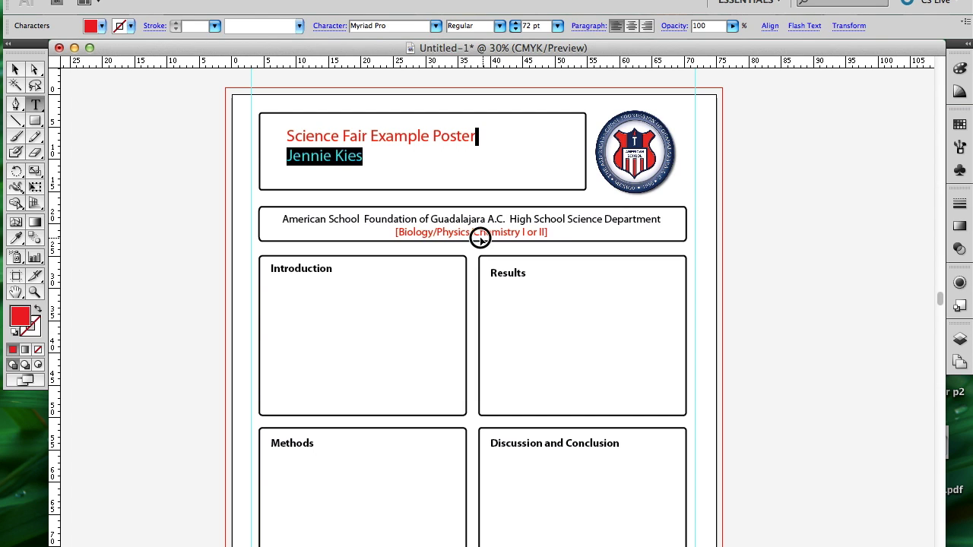
pyautogui.click(480, 236)
pyautogui.tripleClick(480, 235)
pyautogui.write('Chemistry I')
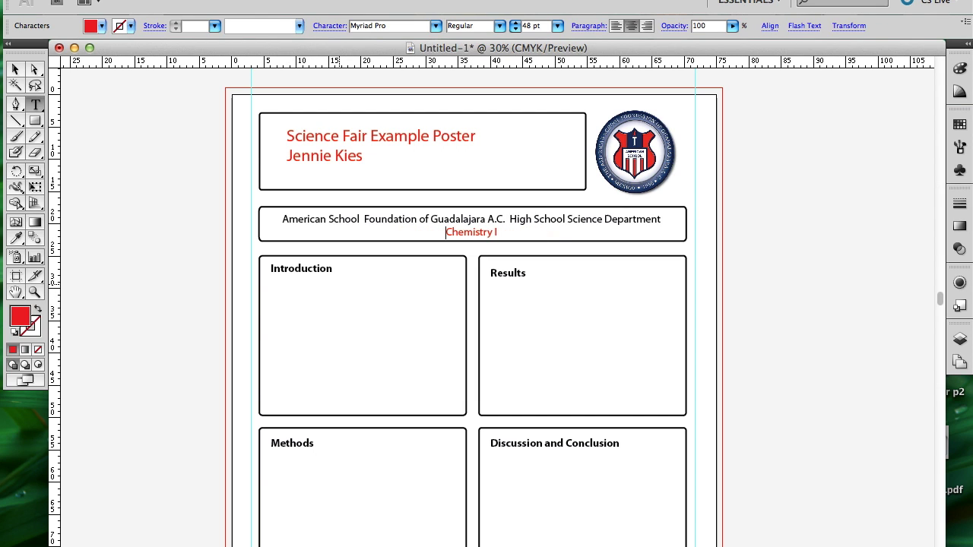
# Step: Recolour the title and author lines blue
pyautogui.doubleClick(354, 155)
pyautogui.click(363, 155)
pyautogui.moveTo(362, 155); pyautogui.dragTo(282, 130)
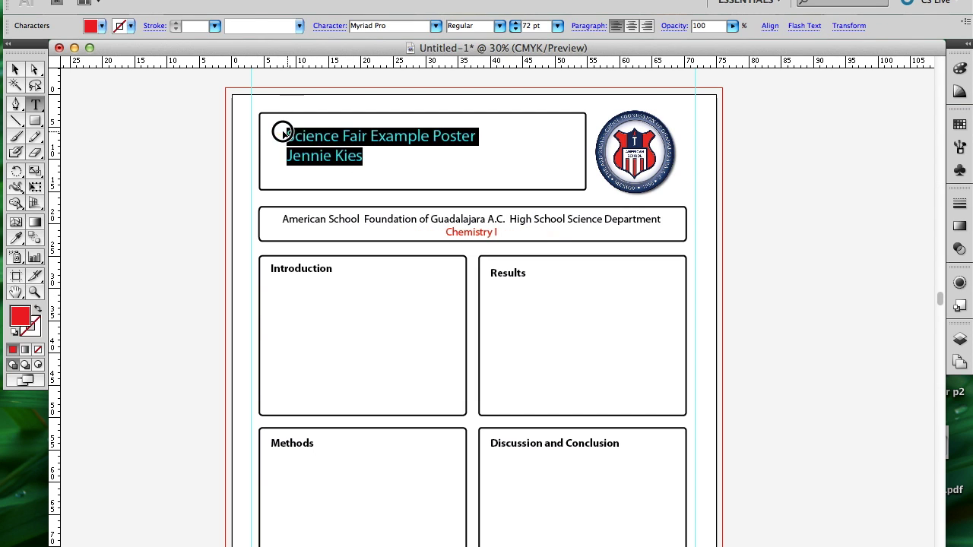
pyautogui.click(21, 324)
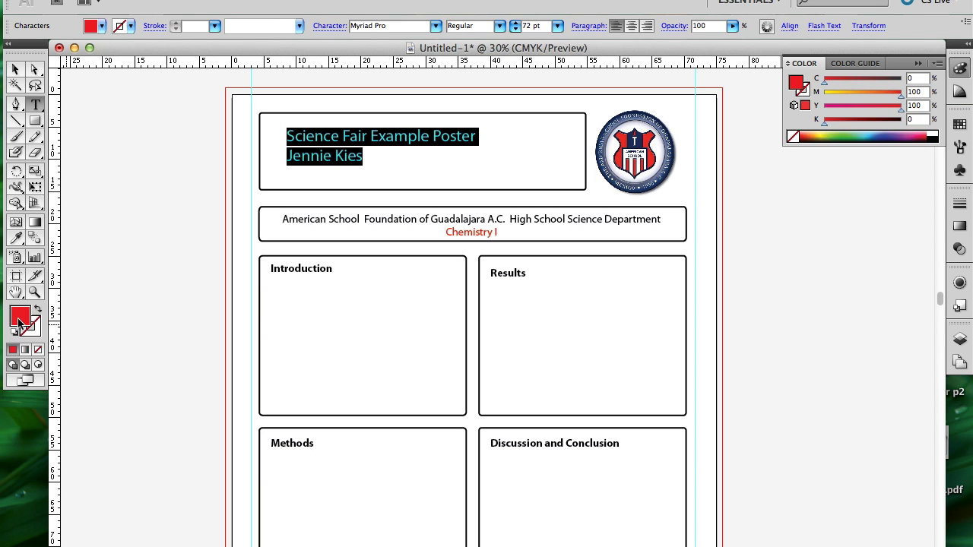
pyautogui.click(879, 135)
pyautogui.click(363, 155)
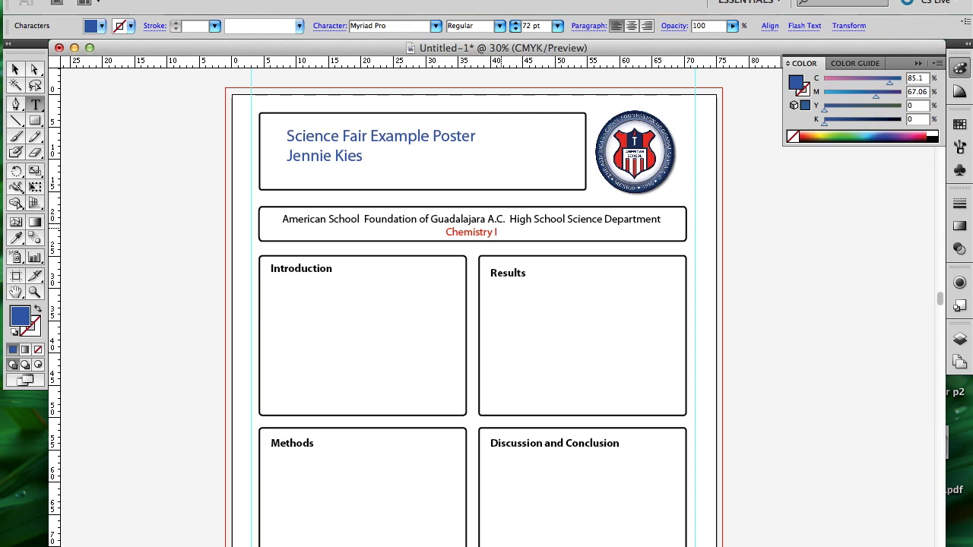
# Step: Turn the two-line department text black and exit text editing
pyautogui.tripleClick(449, 232)
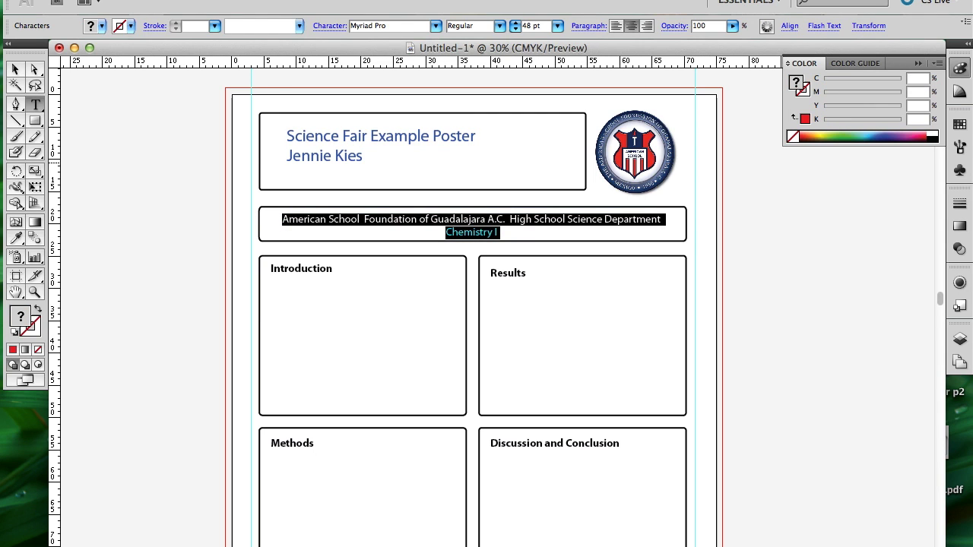
pyautogui.click(933, 137)
pyautogui.press('Right')
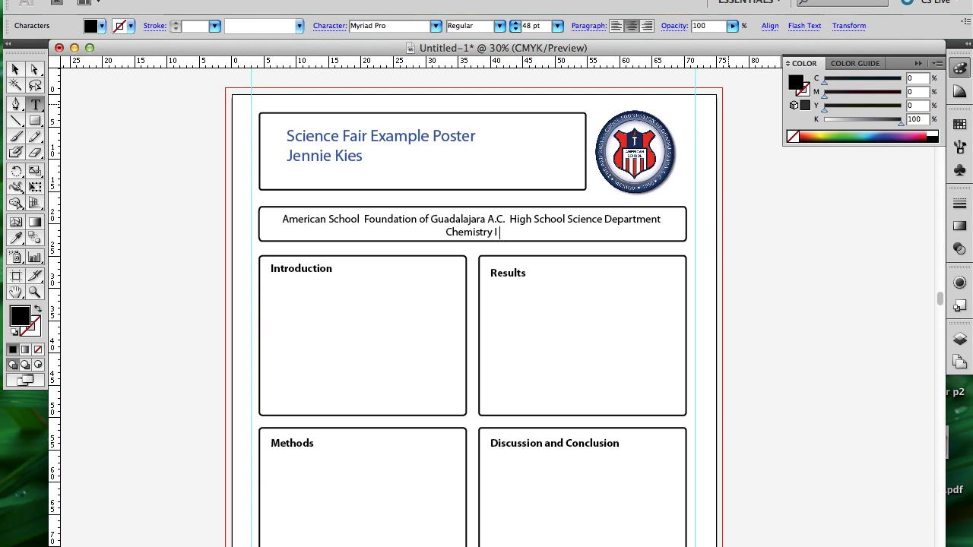
pyautogui.press('Escape')
pyautogui.click(768, 325)
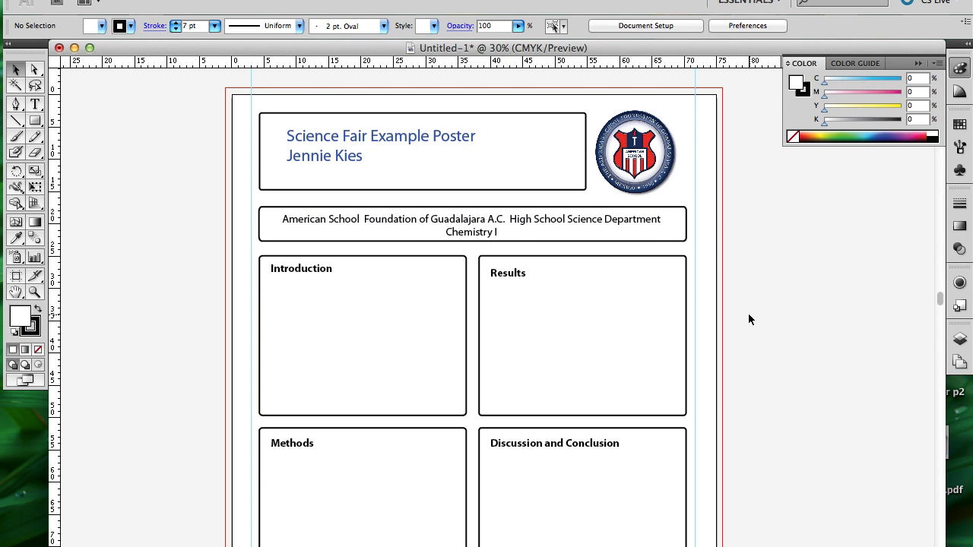
pyautogui.doubleClick(354, 157)
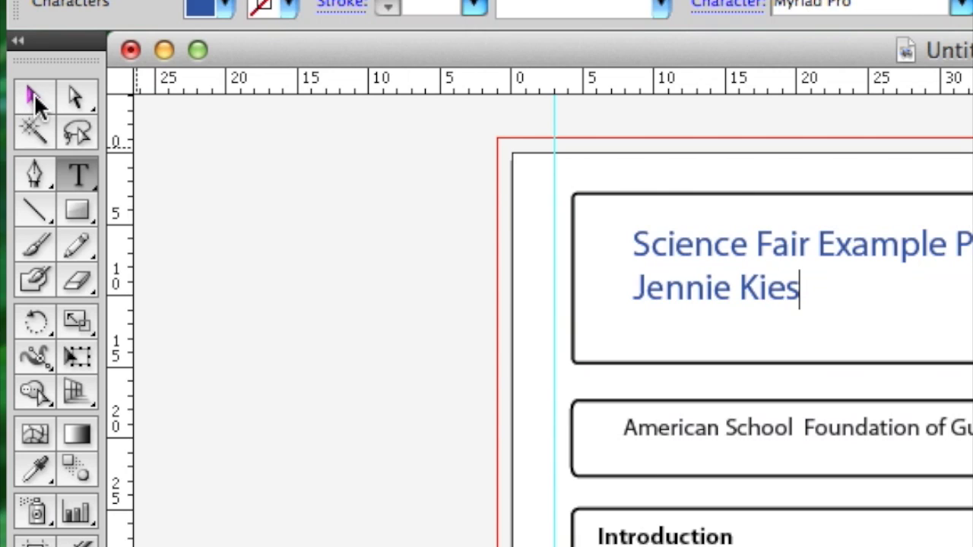
pyautogui.click(35, 93)
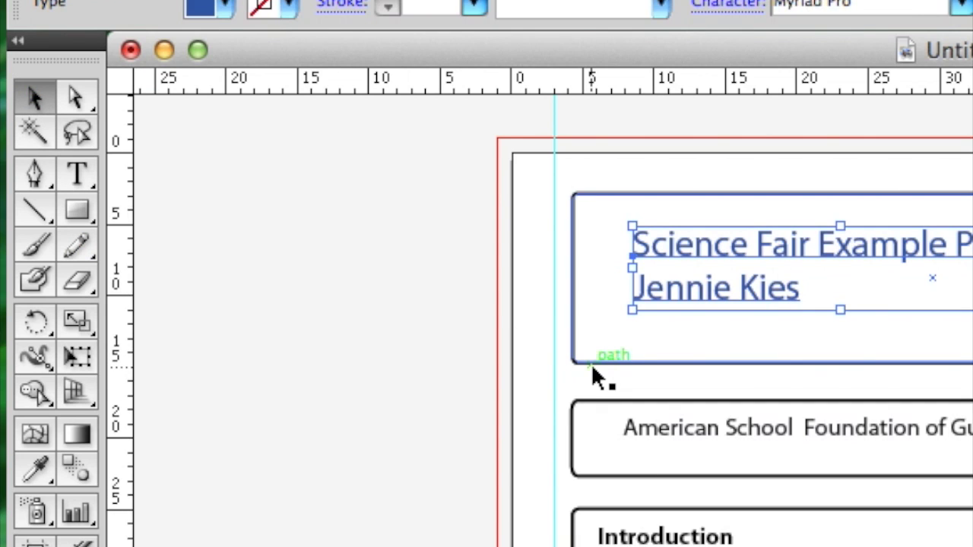
pyautogui.click(610, 368)
pyautogui.press('Delete')
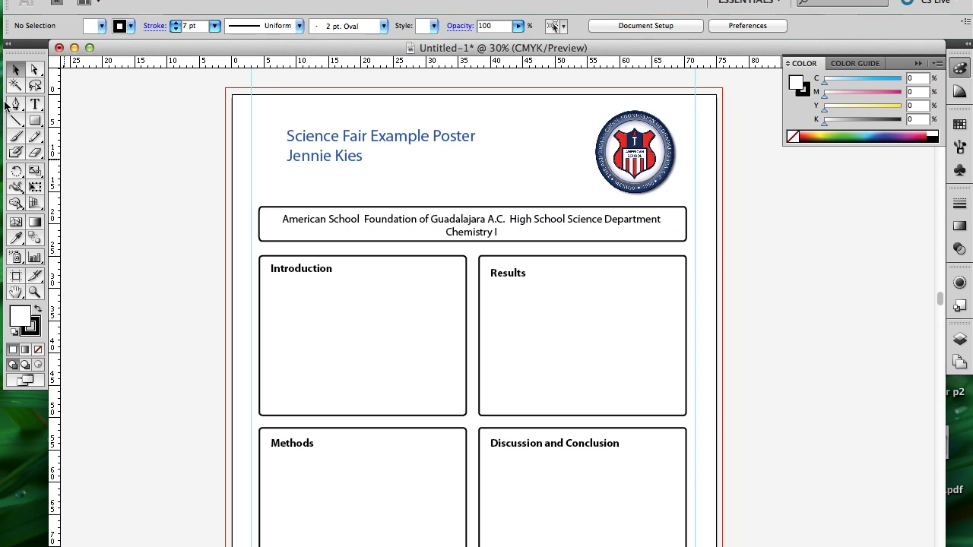
pyautogui.hotkey('ctrl', 'z')
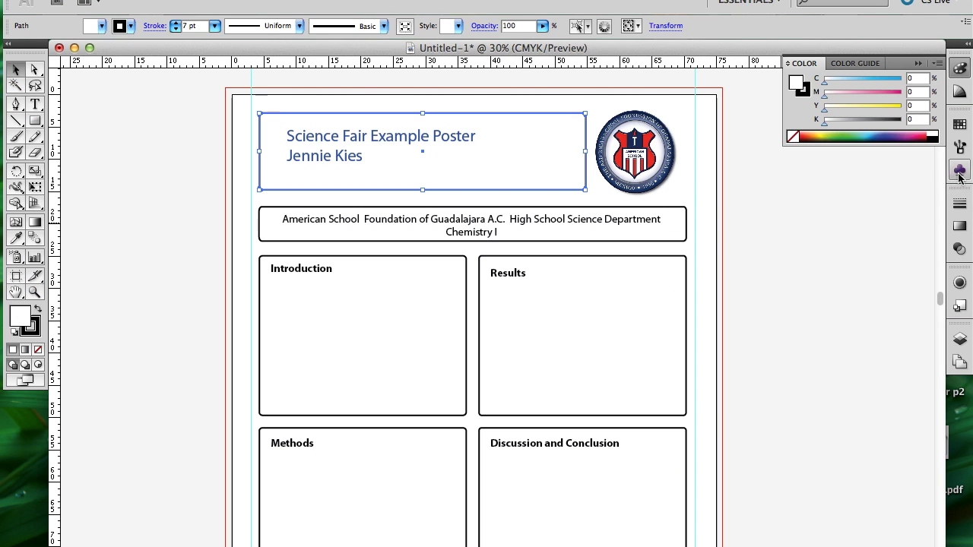
pyautogui.click(915, 133)
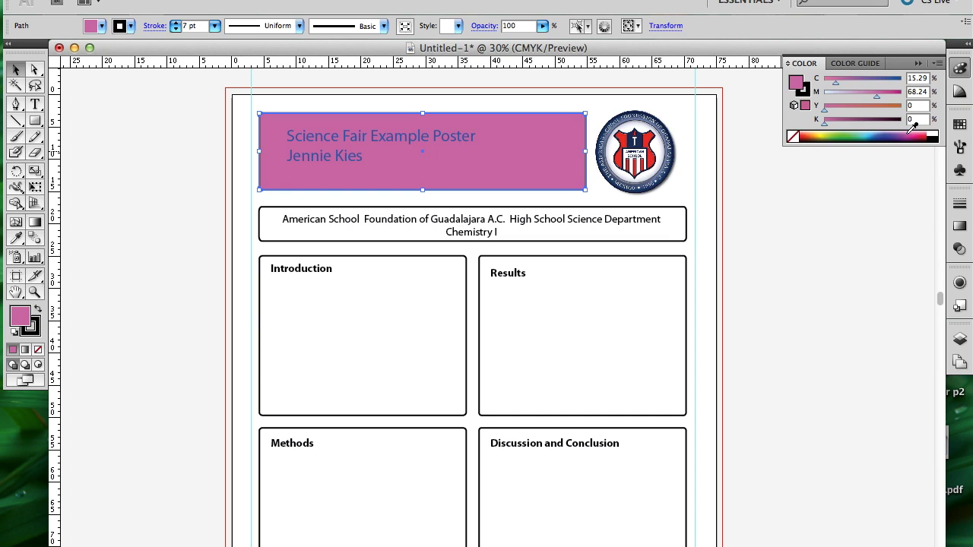
# Step: Set the title box fill to None and its outline to purple (C 45.49, M 85.1, Y 0, K 0)
pyautogui.click(793, 137)
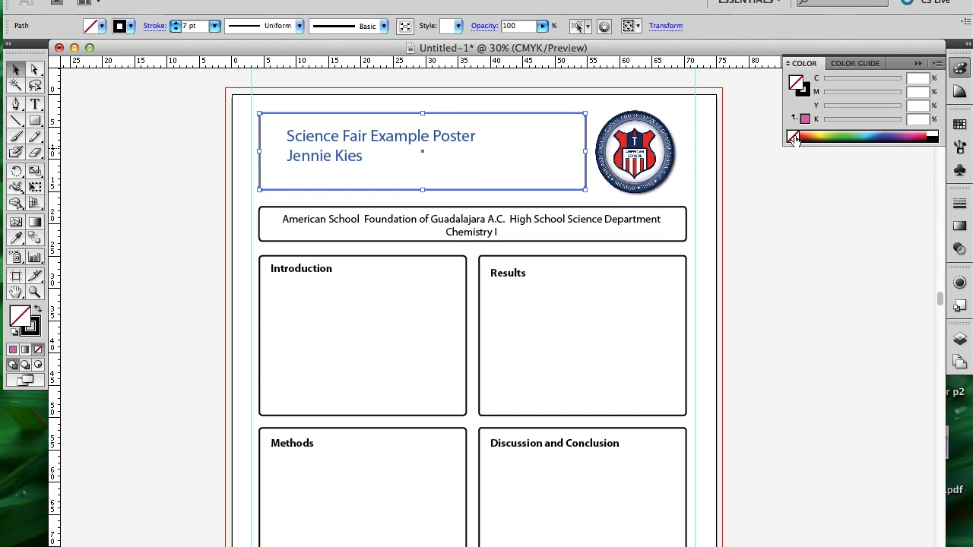
pyautogui.click(757, 261)
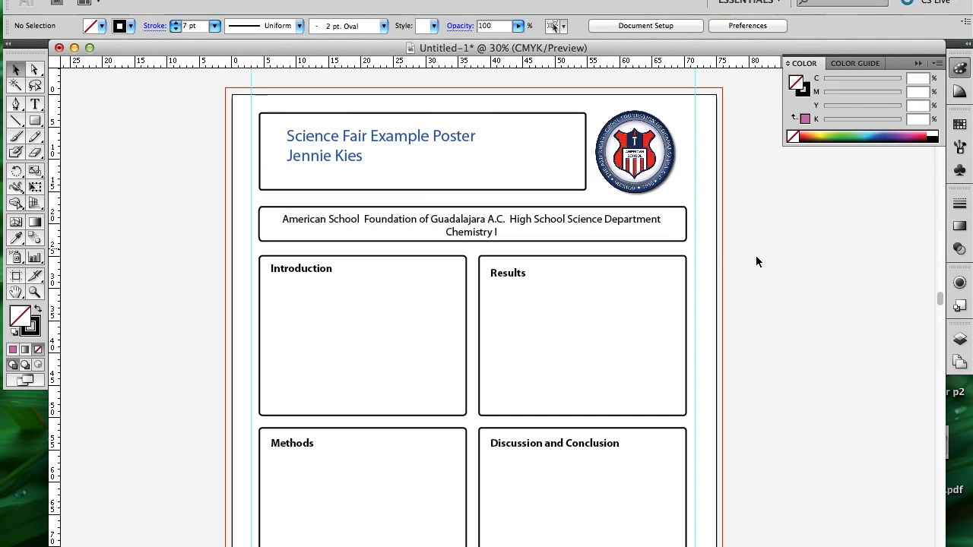
pyautogui.click(296, 189)
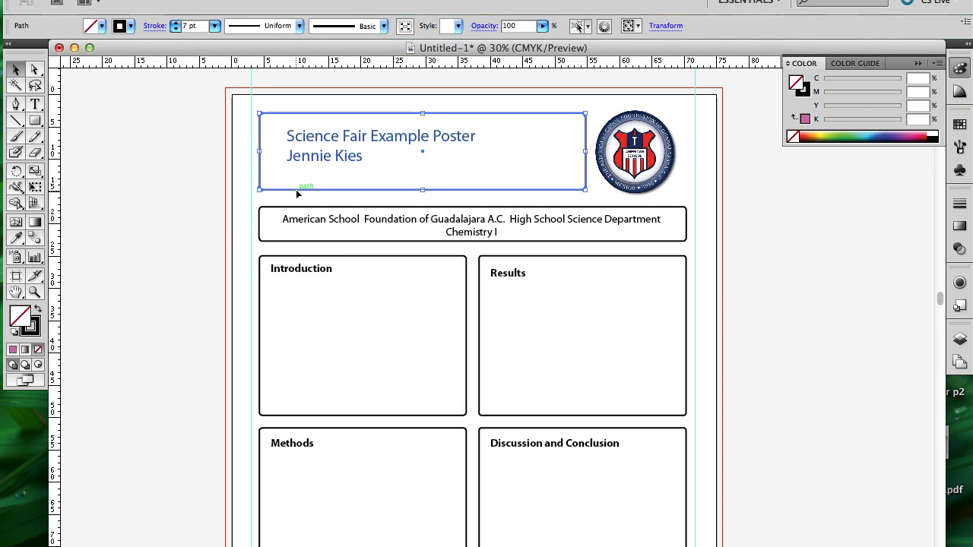
pyautogui.click(33, 329)
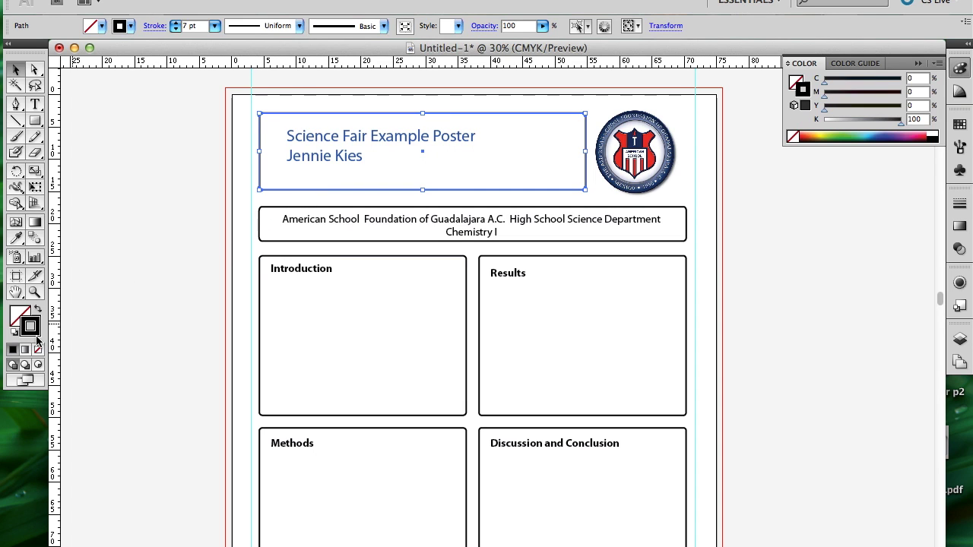
pyautogui.click(908, 134)
pyautogui.click(833, 242)
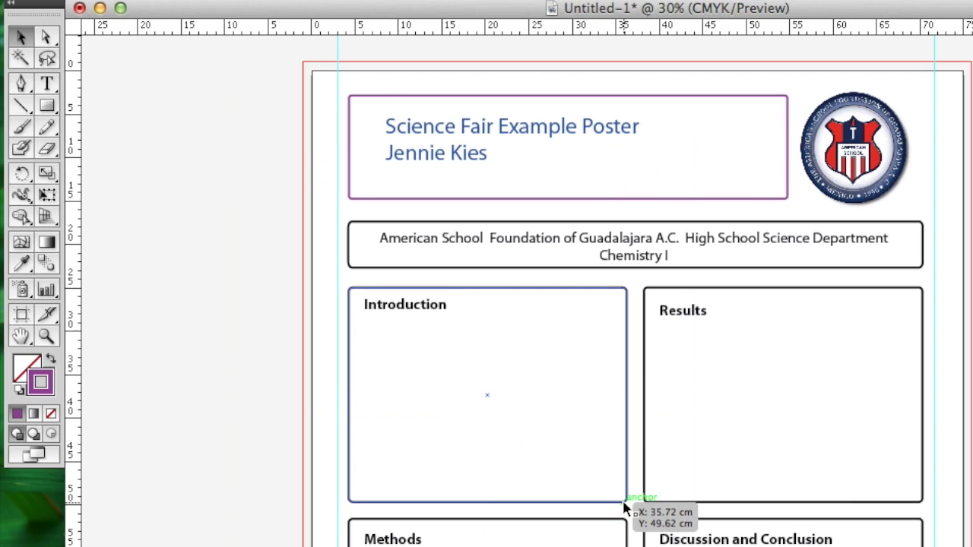
# Step: Select the Introduction box and enlarge it toward the Results box
pyautogui.click(465, 415)
pyautogui.moveTo(624, 503); pyautogui.dragTo(637, 473)
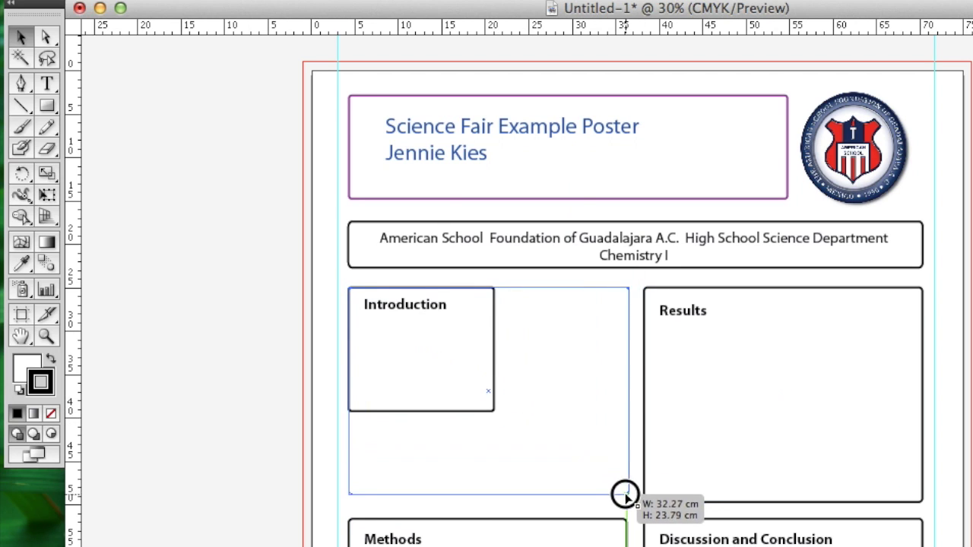
pyautogui.moveTo(625, 495); pyautogui.dragTo(618, 497)
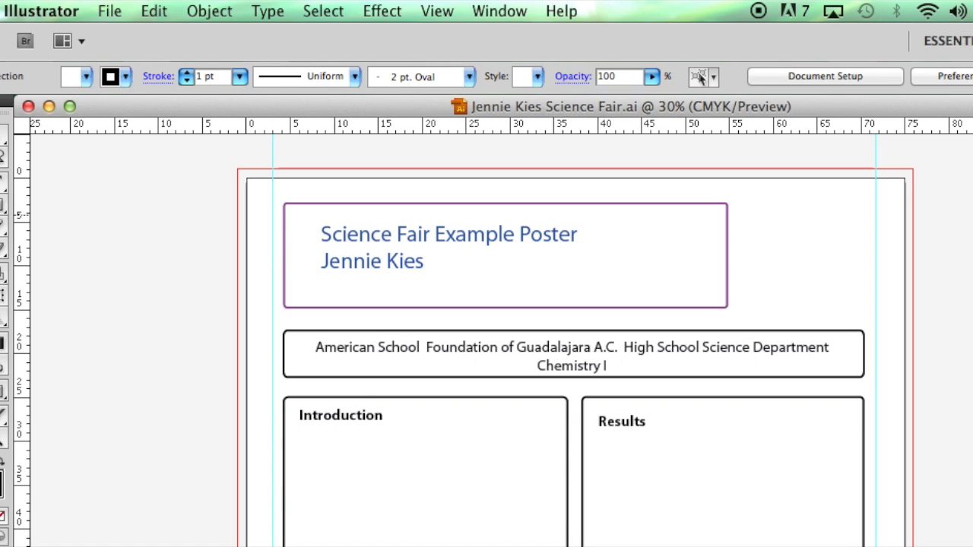
# Step: Export the poster to the Desktop as a JPEG, accepting the default JPEG Options
pyautogui.click(107, 13)
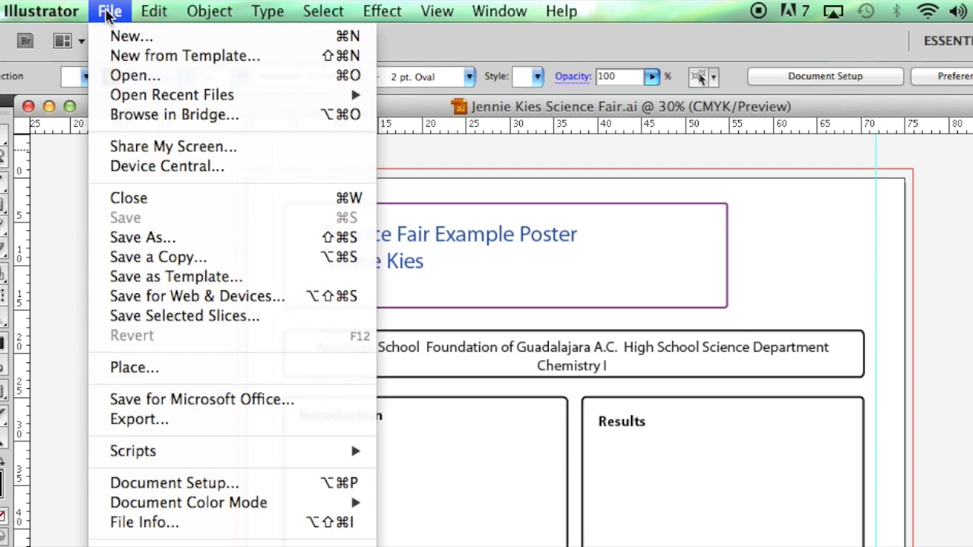
pyautogui.click(193, 422)
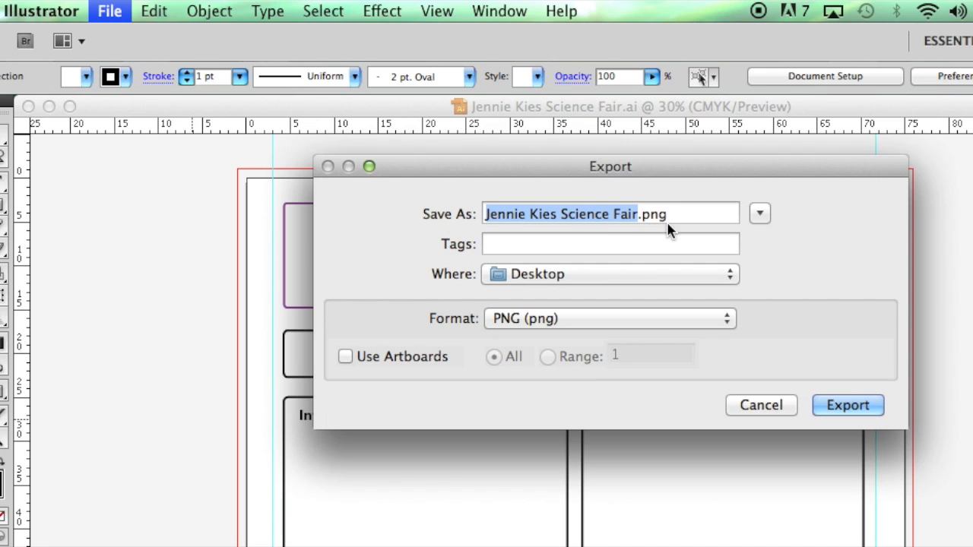
pyautogui.click(584, 318)
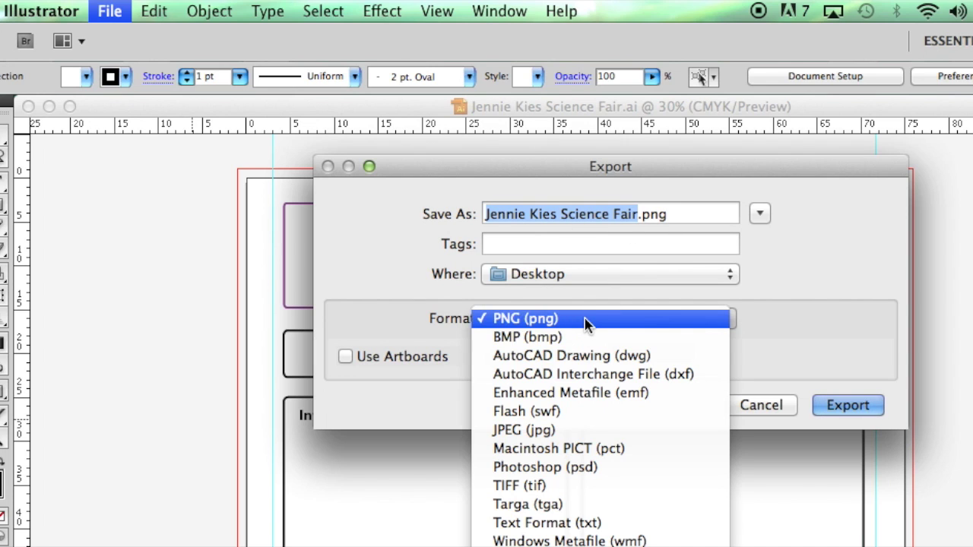
pyautogui.click(523, 431)
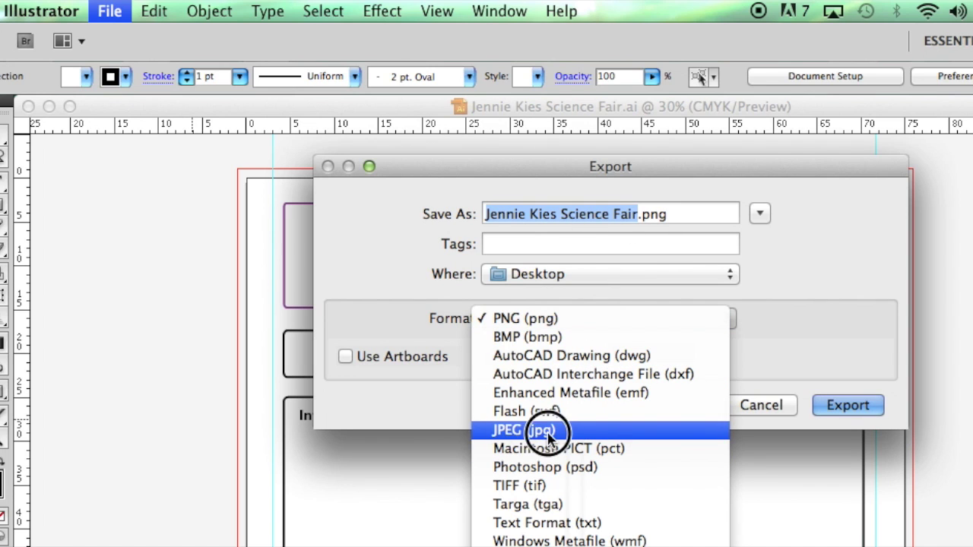
pyautogui.click(846, 407)
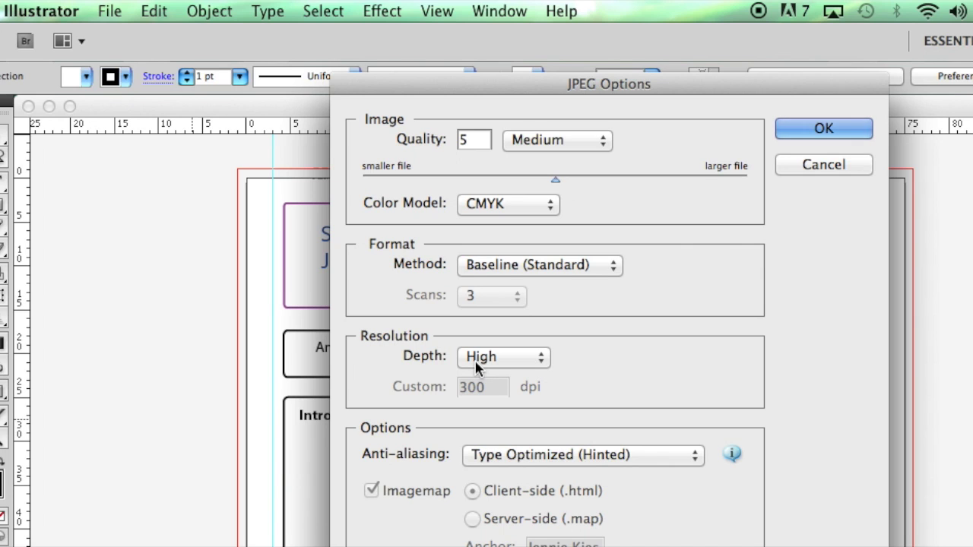
pyautogui.click(850, 128)
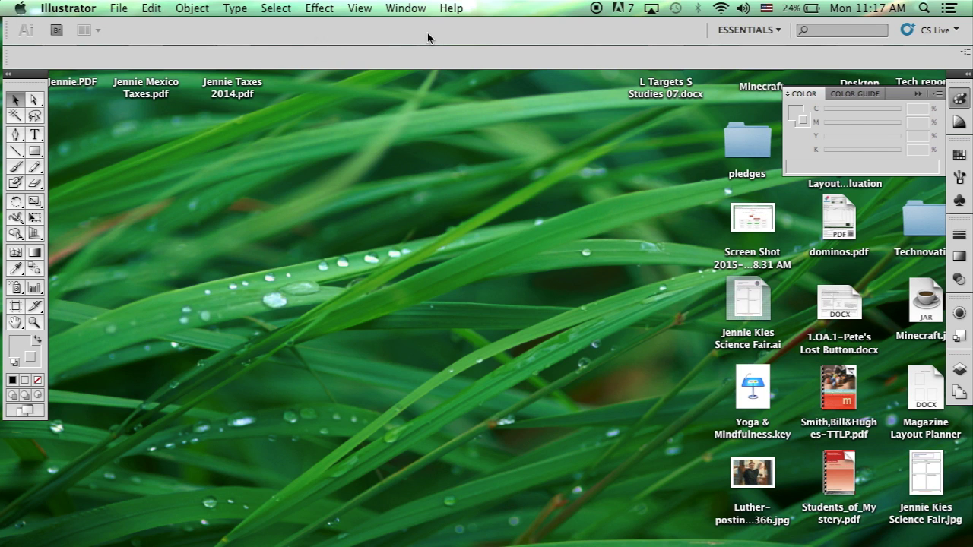
# Step: Bring up the Spotlight search and dismiss it with Escape, leaving Illustrator empty
pyautogui.click(923, 8)
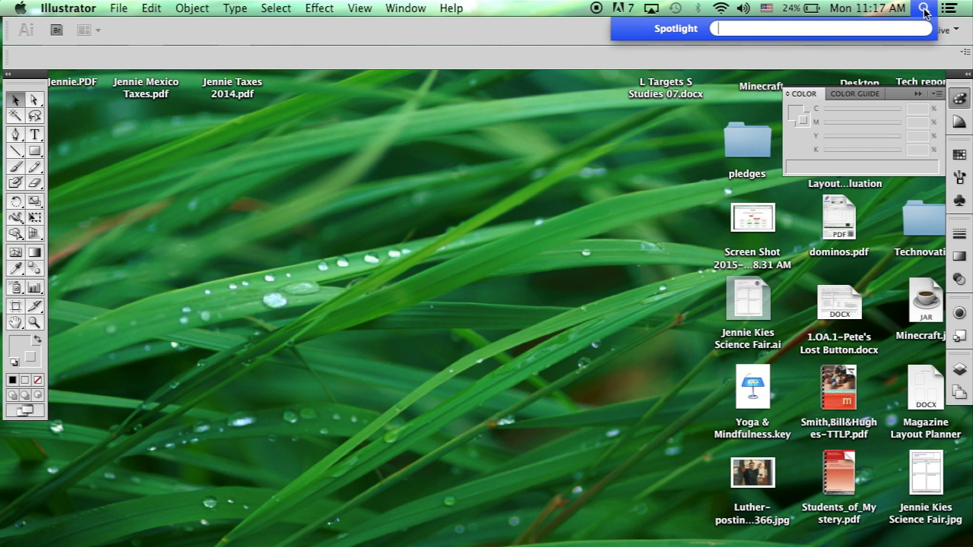
pyautogui.press('Escape')
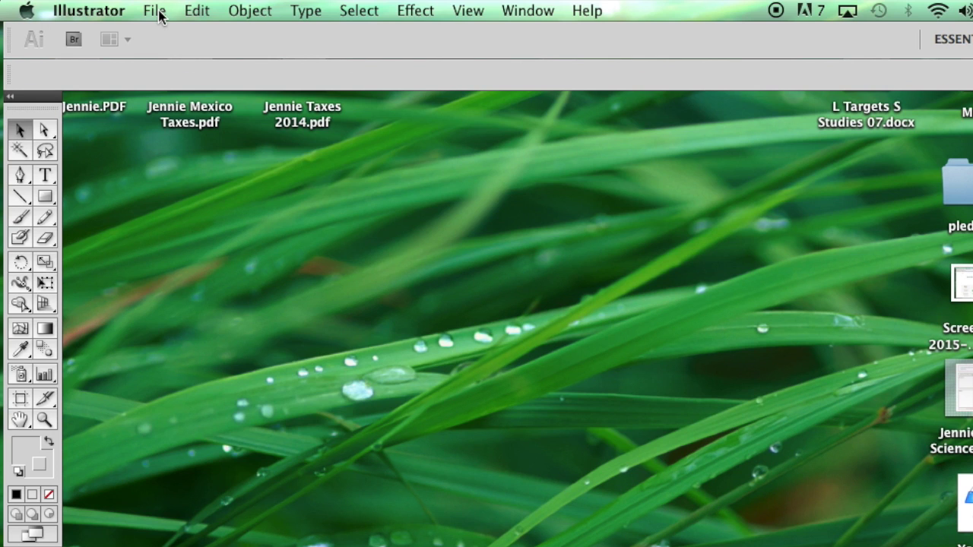
# Step: Create a new 75 × 95 cm CMYK document named 'Science Fair Poster' in centimetres
pyautogui.click(156, 11)
pyautogui.click(219, 36)
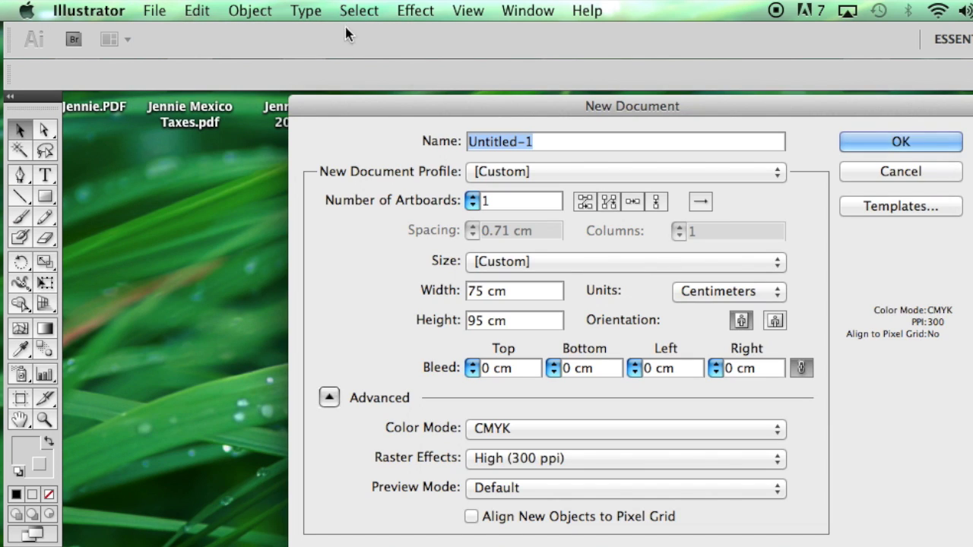
pyautogui.moveTo(579, 141); pyautogui.dragTo(380, 143)
pyautogui.write('Science Fair Poster')
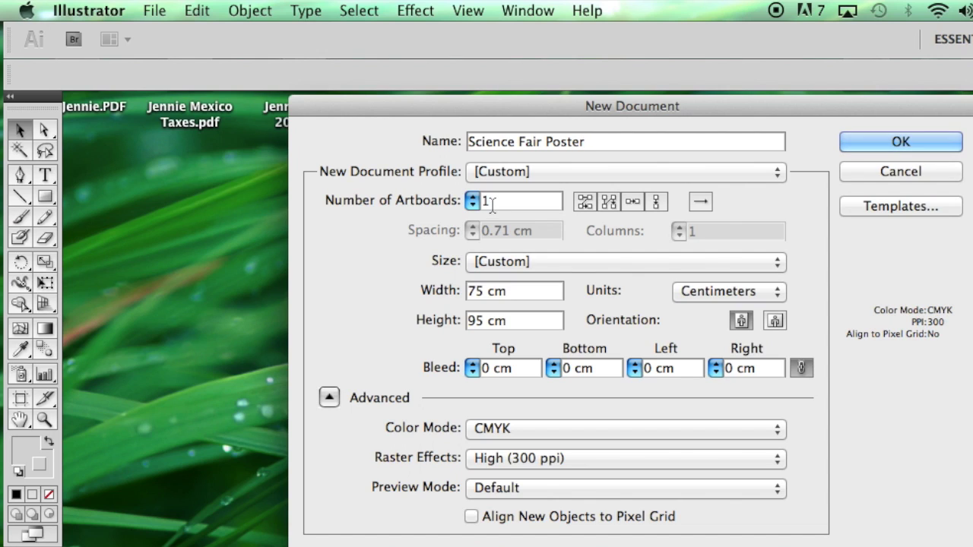
pyautogui.click(686, 296)
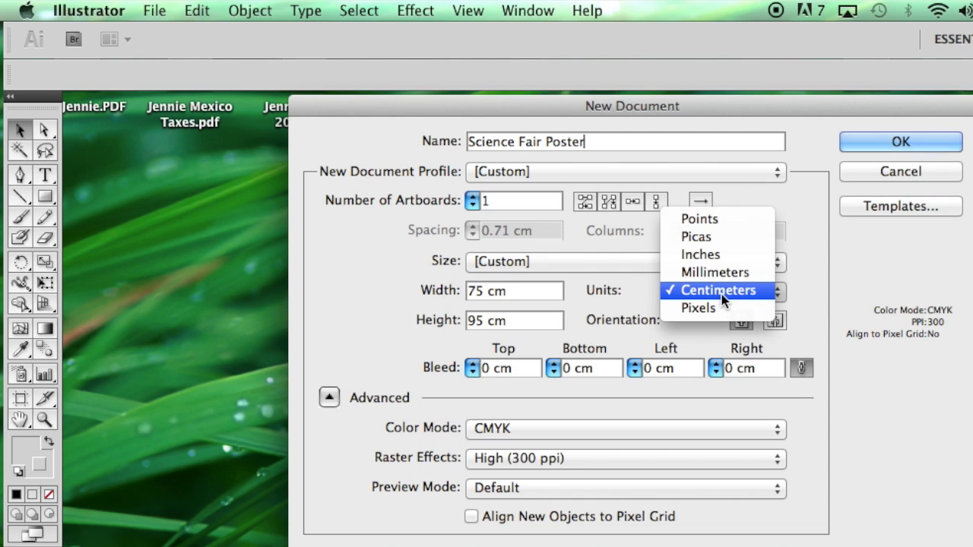
pyautogui.click(721, 294)
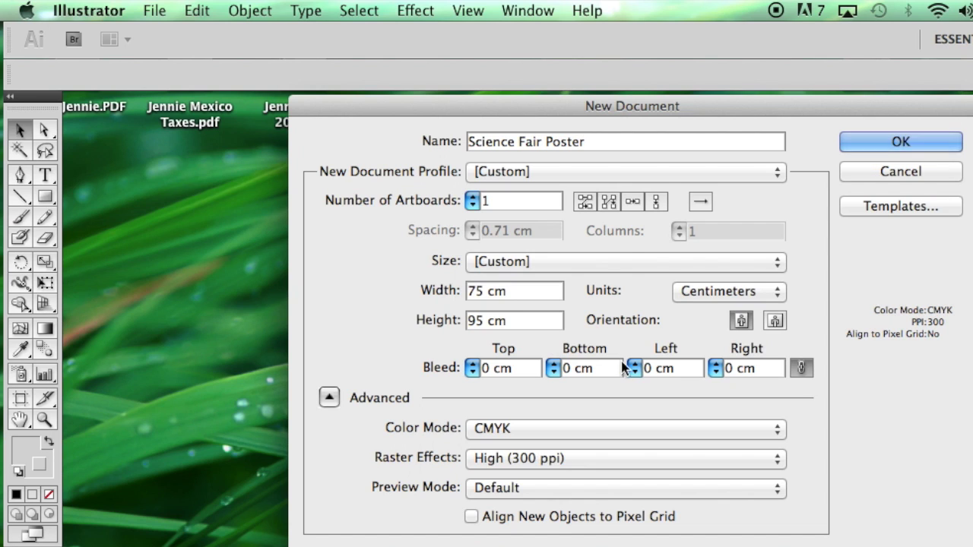
pyautogui.click(929, 140)
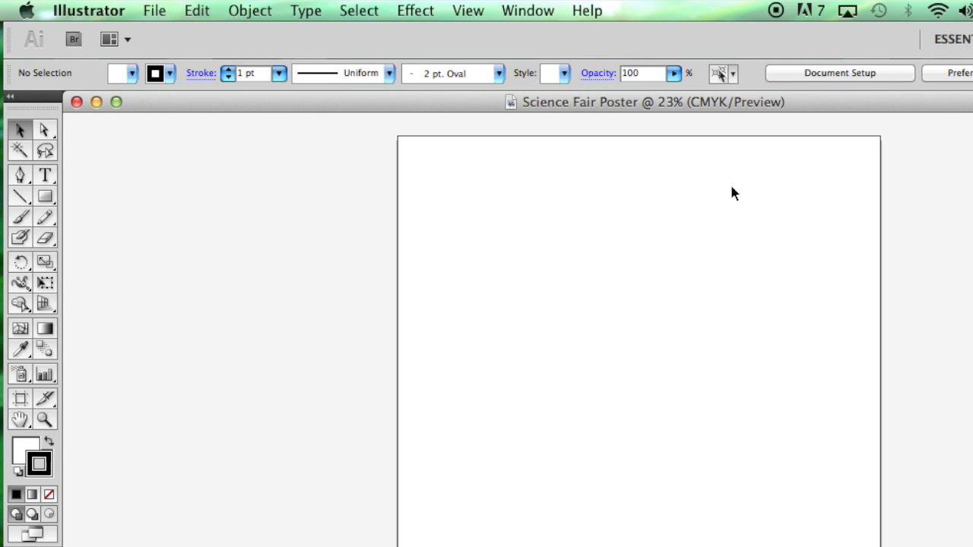
pyautogui.click(150, 11)
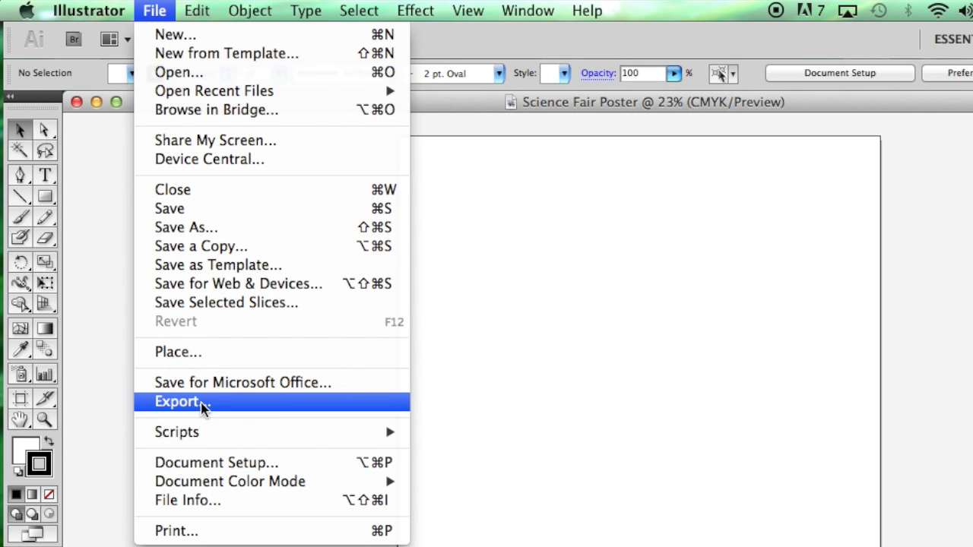
pyautogui.press('Escape')
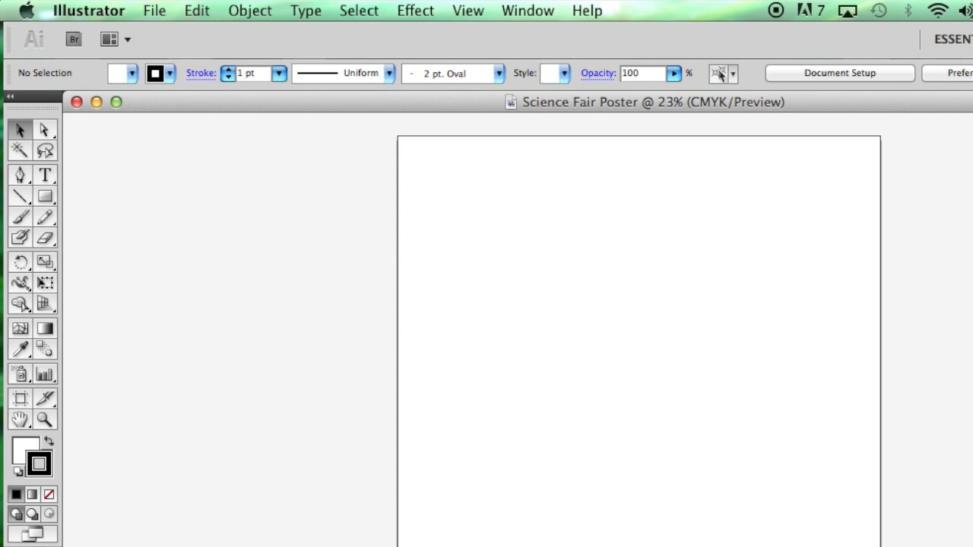